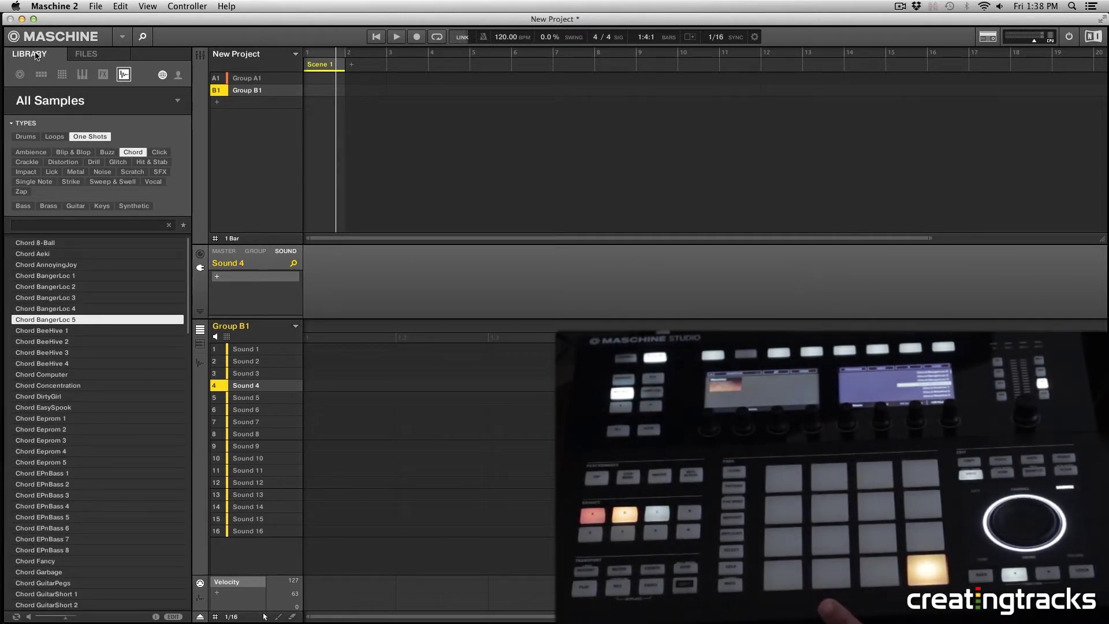
# Switch to disk files and go up through Workspace to the SSD's Desktop folder.
pyautogui.click(74, 56)
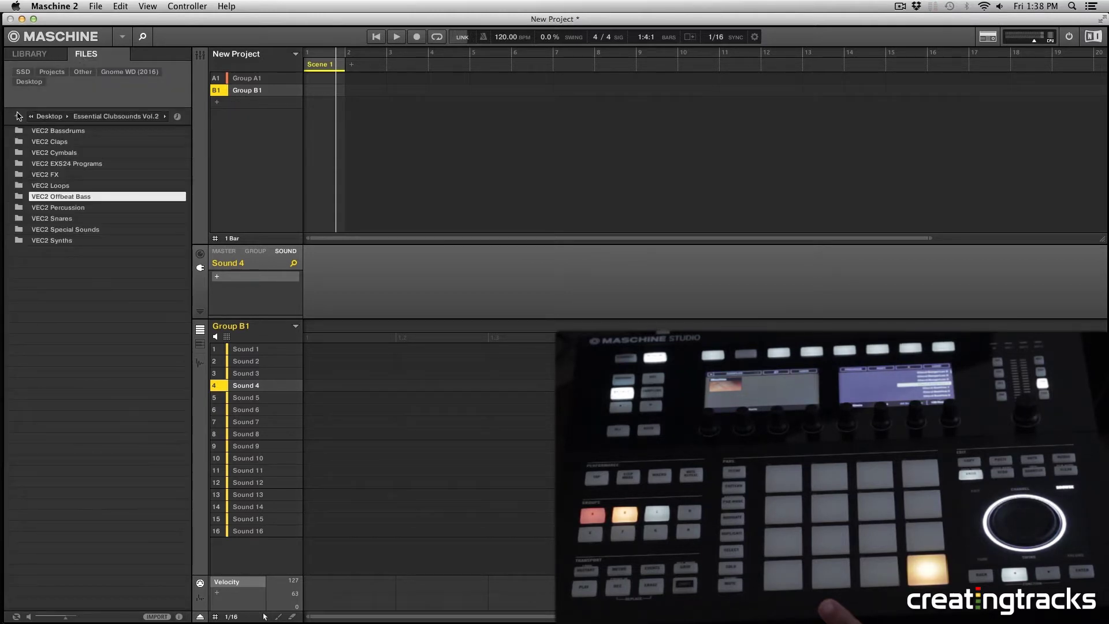
pyautogui.click(17, 116)
pyautogui.click(17, 116)
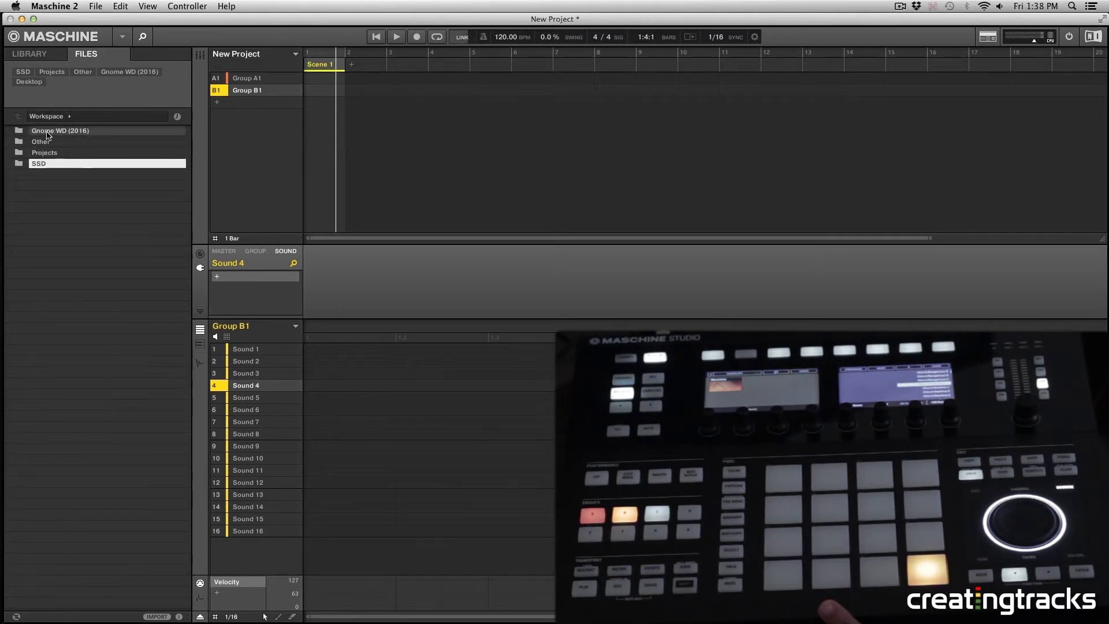
pyautogui.click(60, 152)
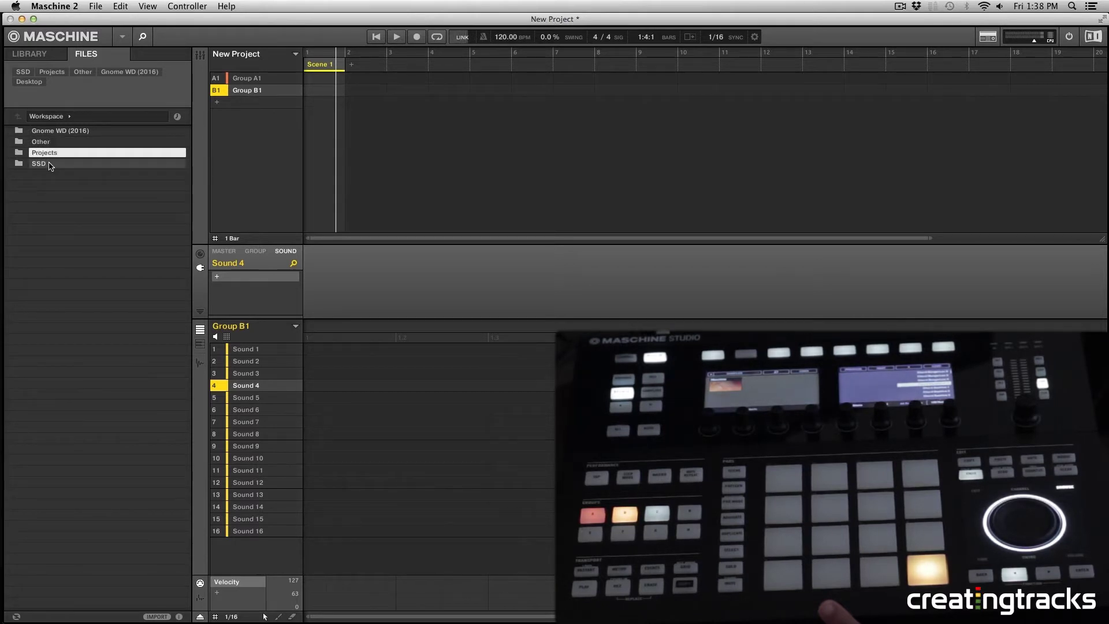
pyautogui.click(28, 82)
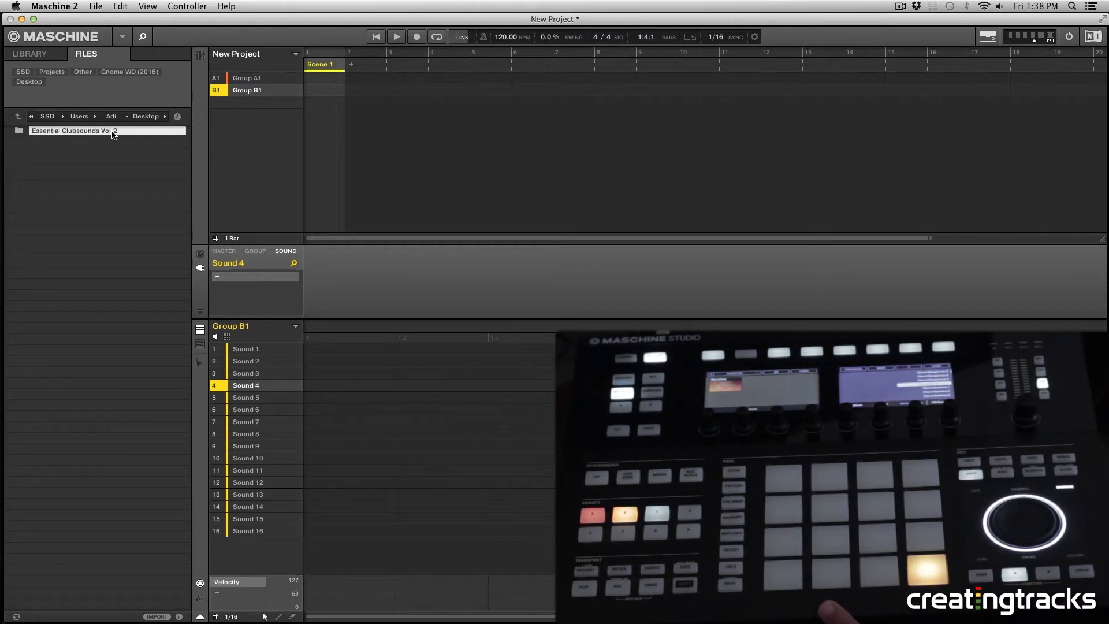
# Open Essential Clubsounds Vol.2, browse its VEC2 subfolders, and open VEC2 Offbeat Bass.
pyautogui.doubleClick(67, 132)
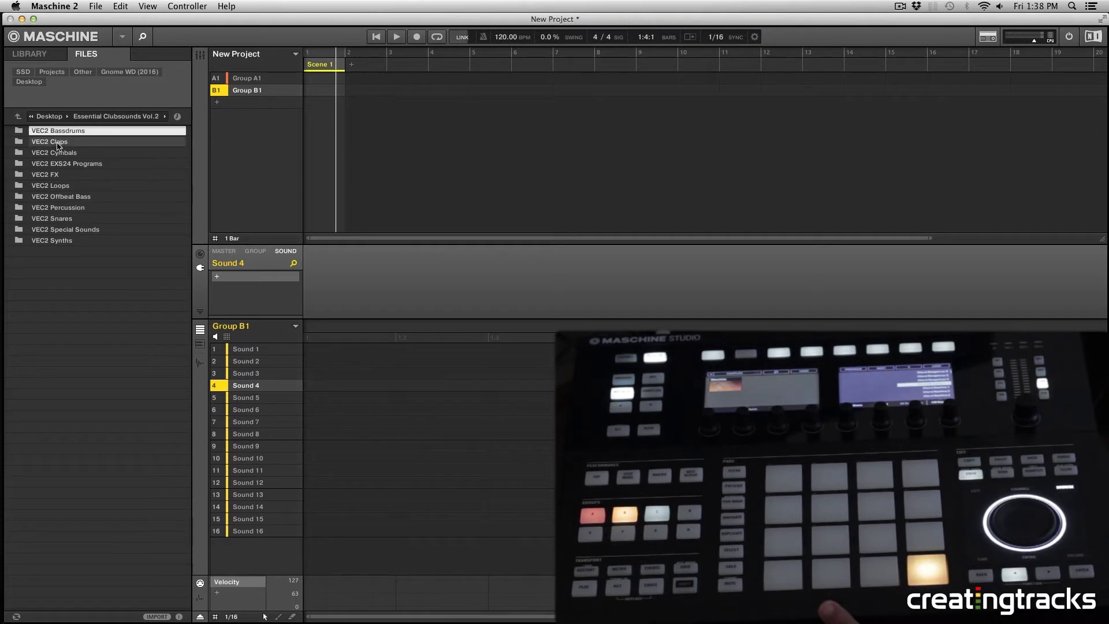
pyautogui.click(60, 143)
pyautogui.click(67, 152)
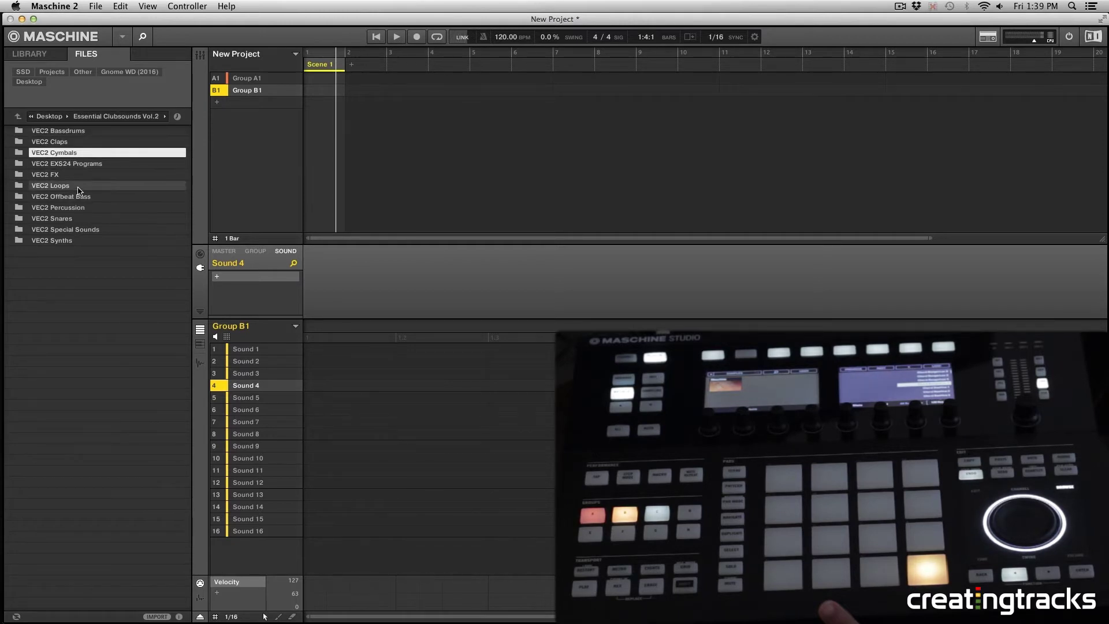
pyautogui.click(79, 185)
pyautogui.click(90, 198)
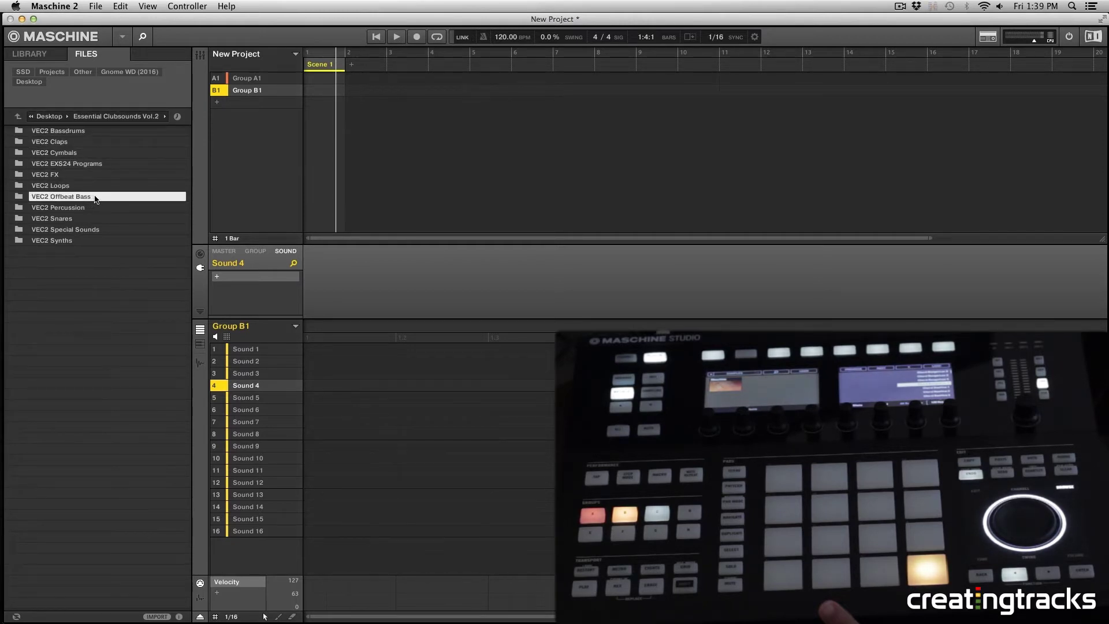
pyautogui.click(63, 142)
pyautogui.click(58, 197)
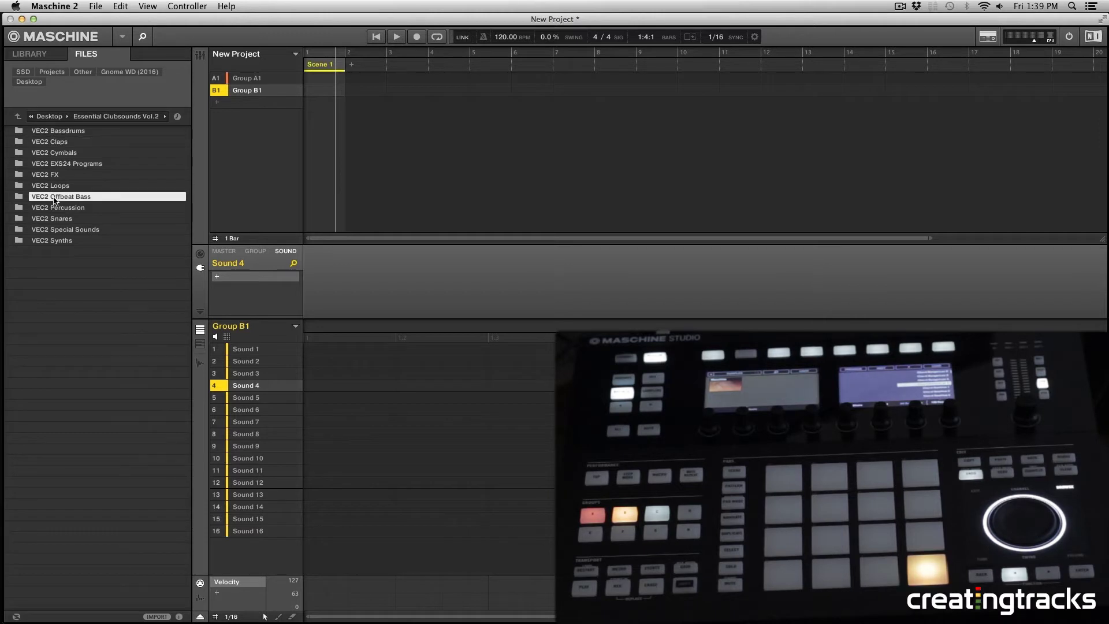
pyautogui.doubleClick(50, 197)
# Go through the bass samples, including VEC2 Bass 006 A.wav and VEC2 Bass 011 A.wav.
pyautogui.click(88, 132)
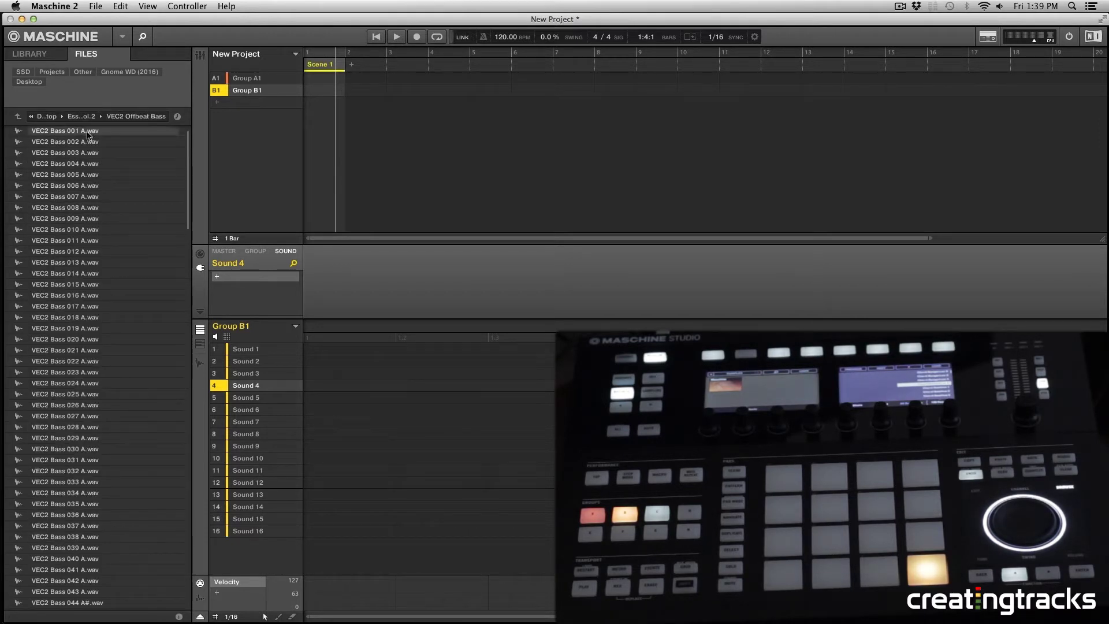
pyautogui.click(87, 186)
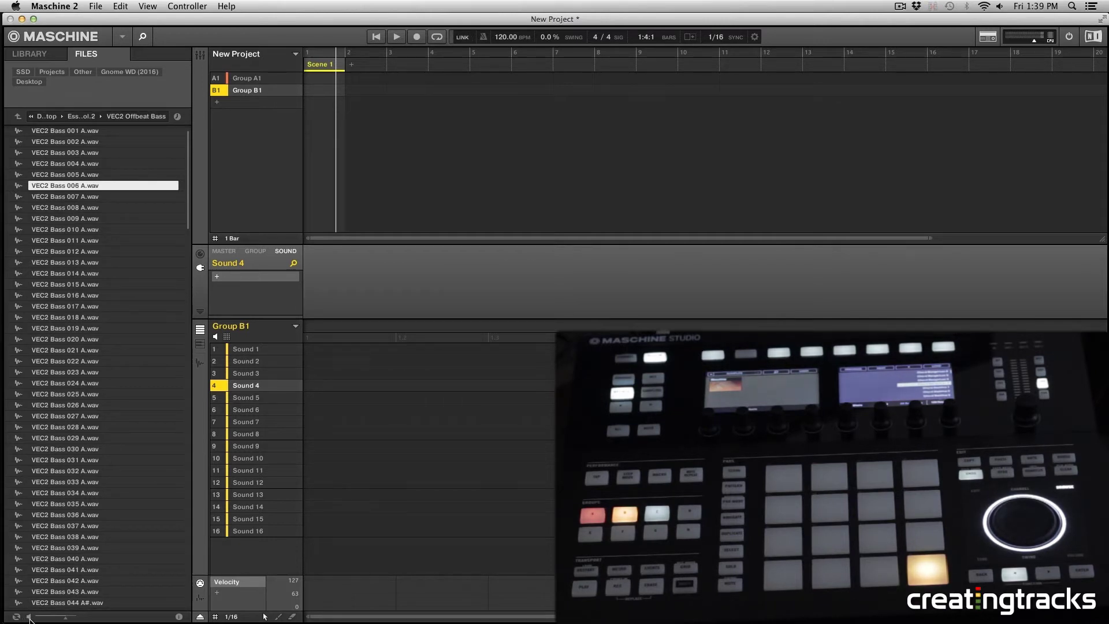
pyautogui.click(84, 240)
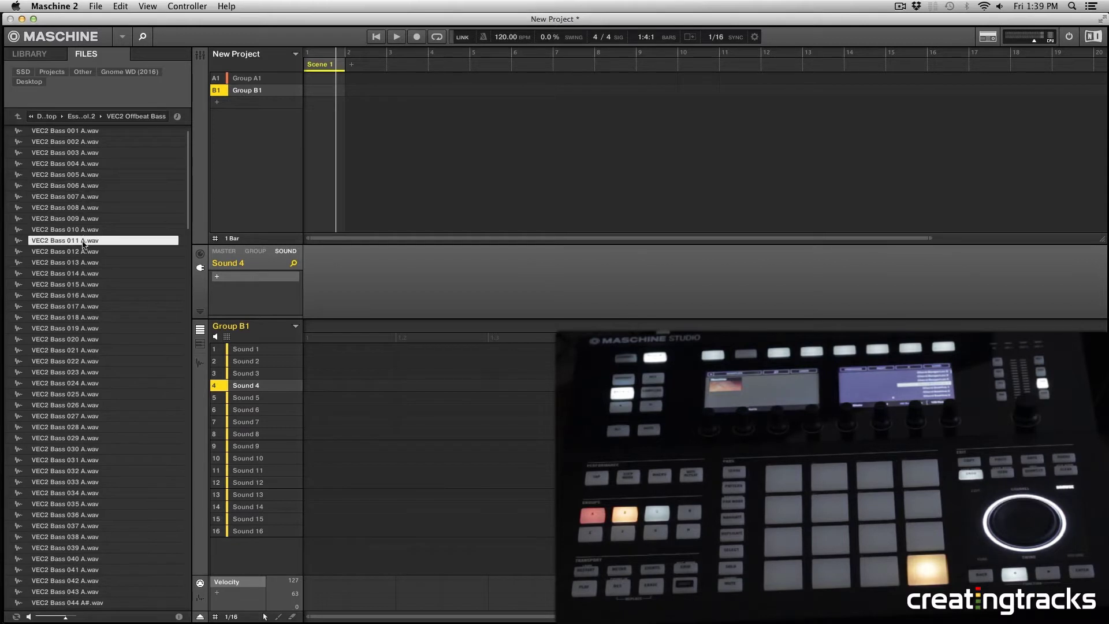
pyautogui.click(82, 273)
pyautogui.scroll(-13, 87, 312)
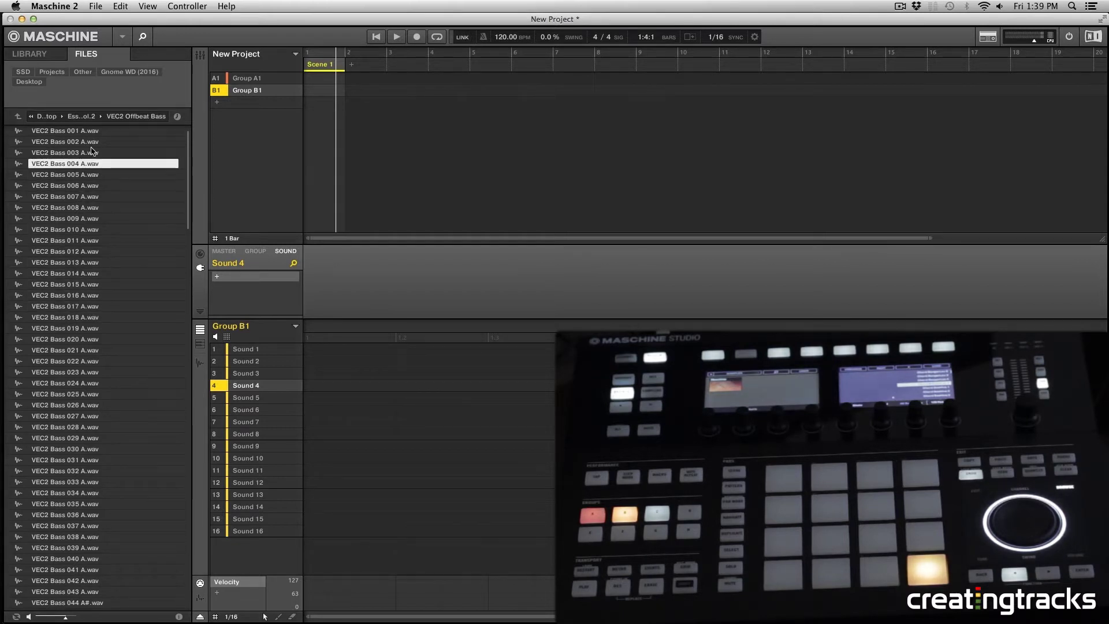
pyautogui.scroll(13, 92, 386)
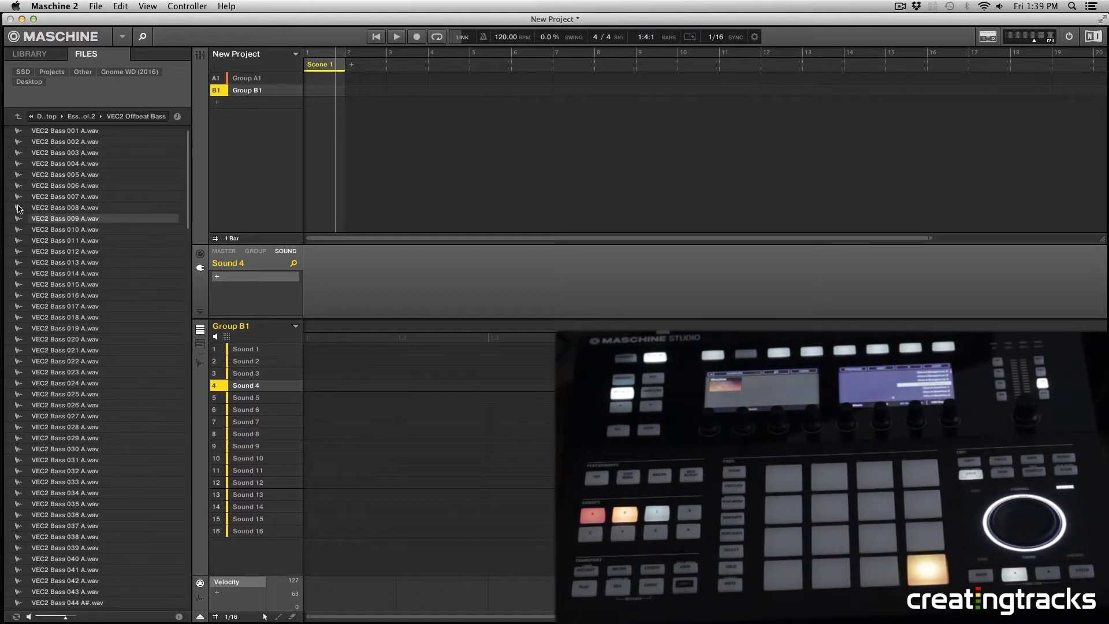
# Return to Essential Clubsounds Vol.2 and choose Import to Library for VEC2 Offbeat Bass.
pyautogui.click(18, 116)
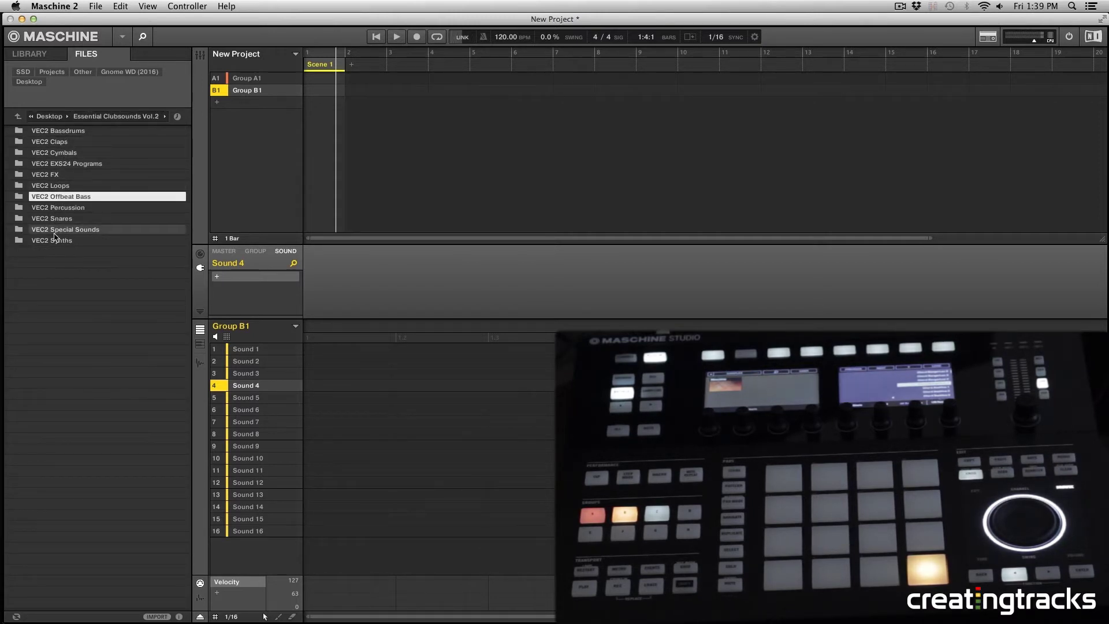
pyautogui.rightClick(39, 198)
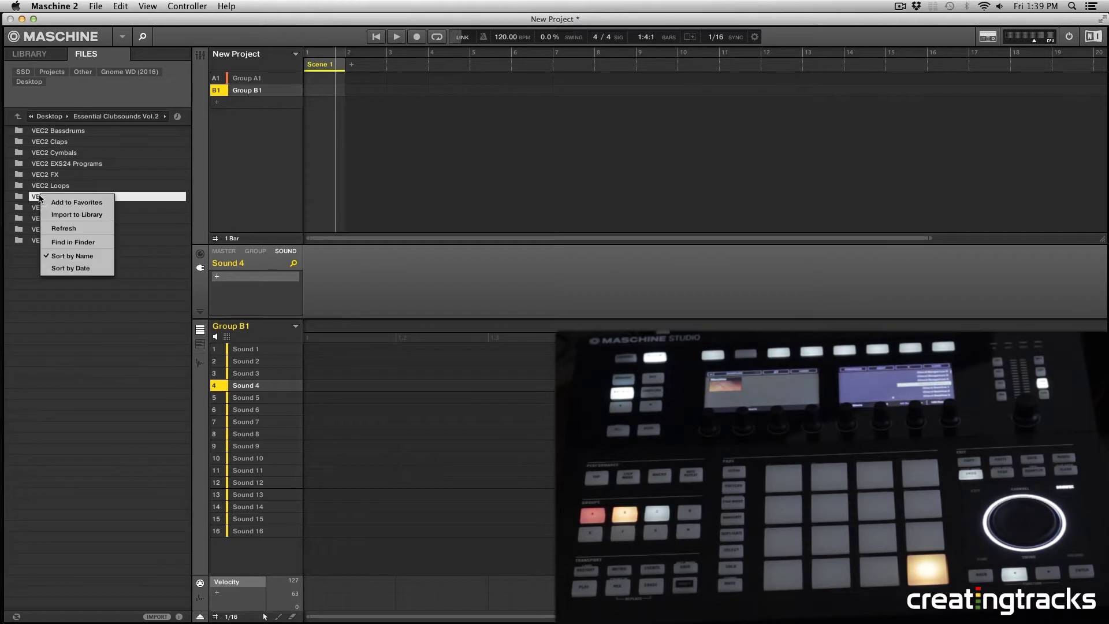
pyautogui.click(160, 203)
pyautogui.rightClick(83, 197)
pyautogui.press('Escape')
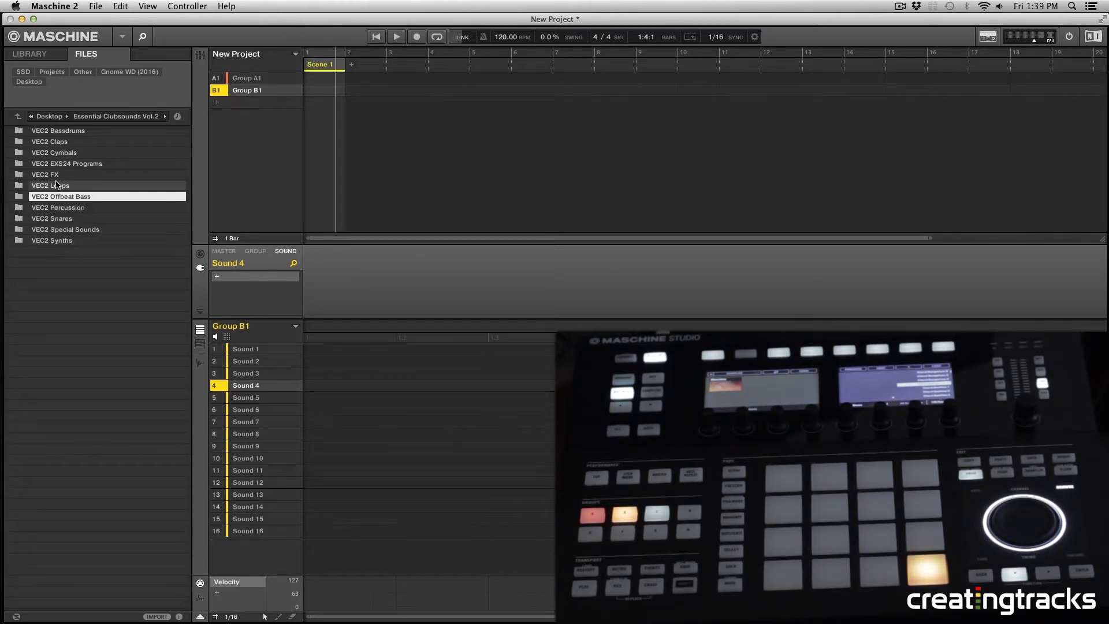
pyautogui.rightClick(56, 199)
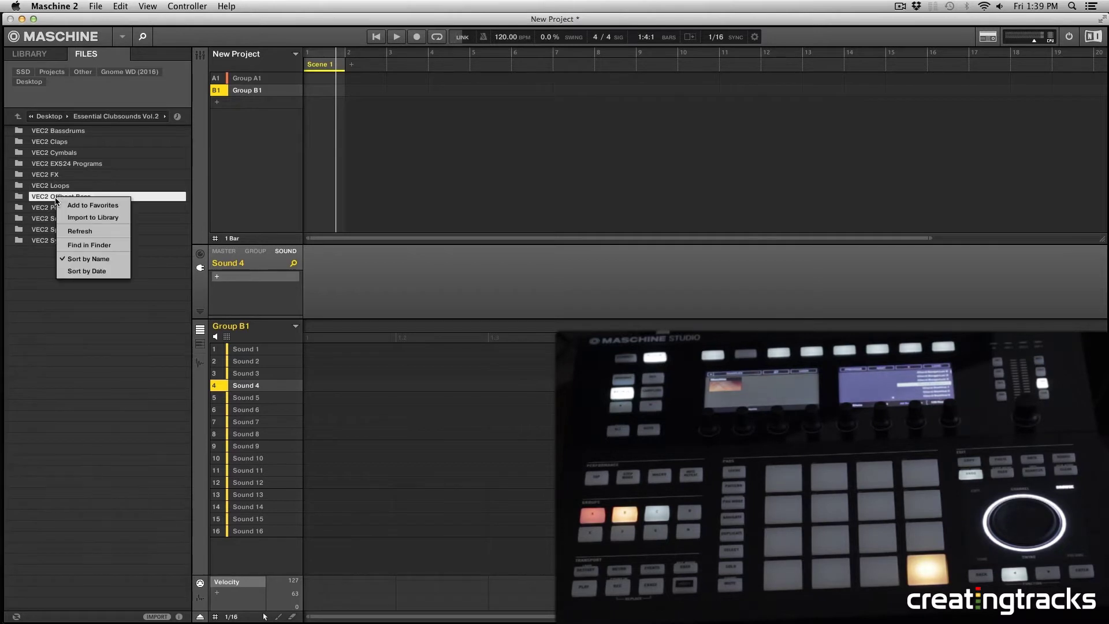
pyautogui.click(92, 218)
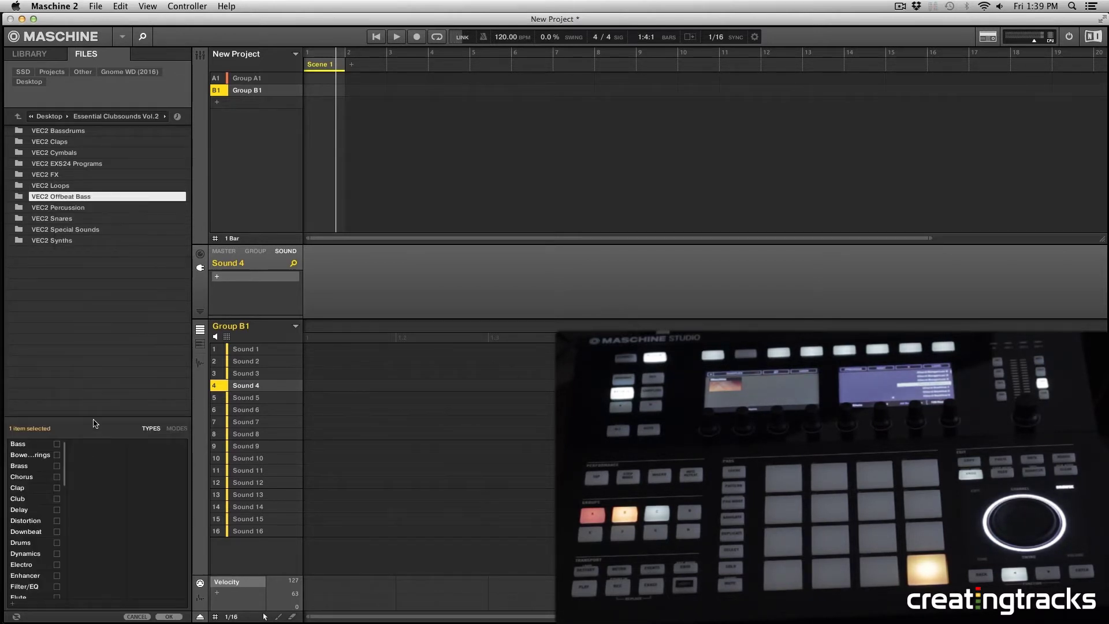
# Enlarge the import tag list and add a new VEC tag under the Vengeance vendor tag.
pyautogui.moveTo(96, 417); pyautogui.dragTo(96, 392)
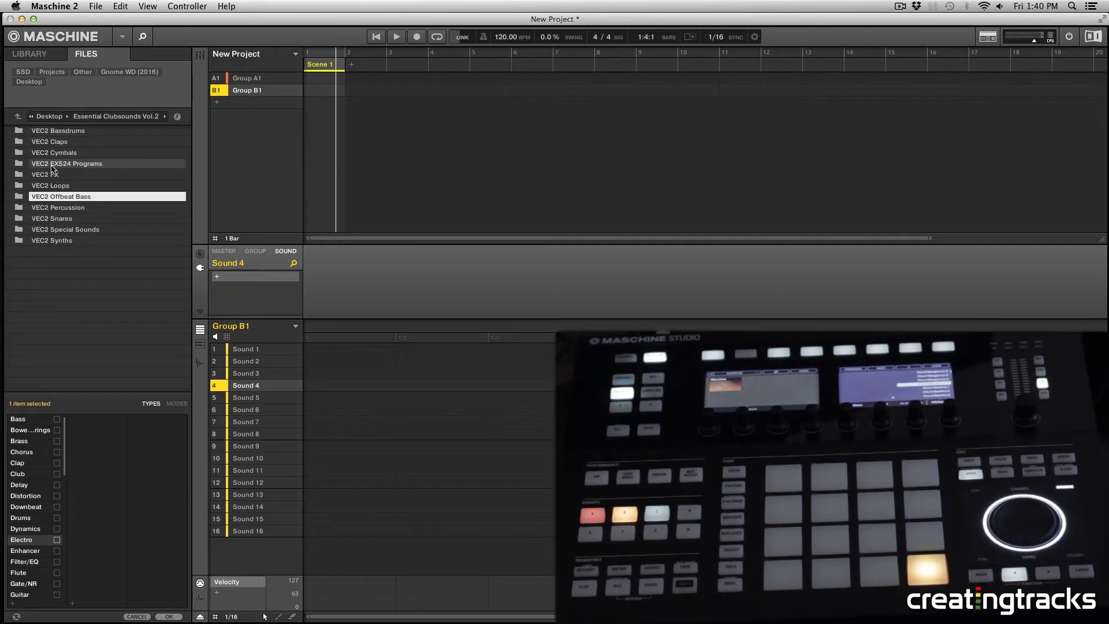
pyautogui.scroll(-8, 47, 496)
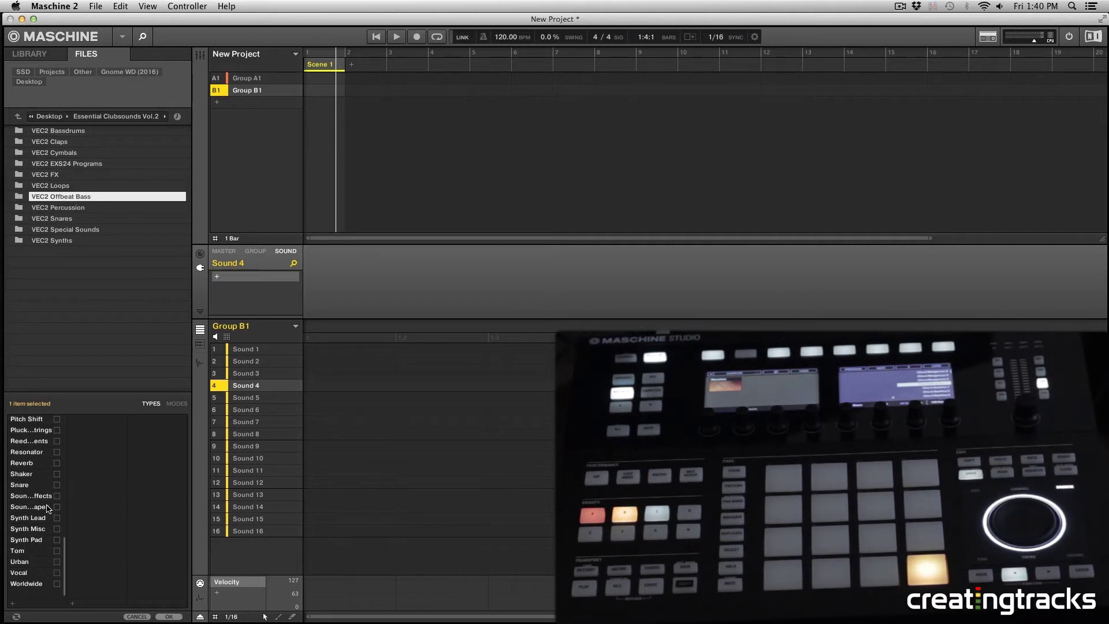
pyautogui.click(12, 604)
pyautogui.write('Vengeance')
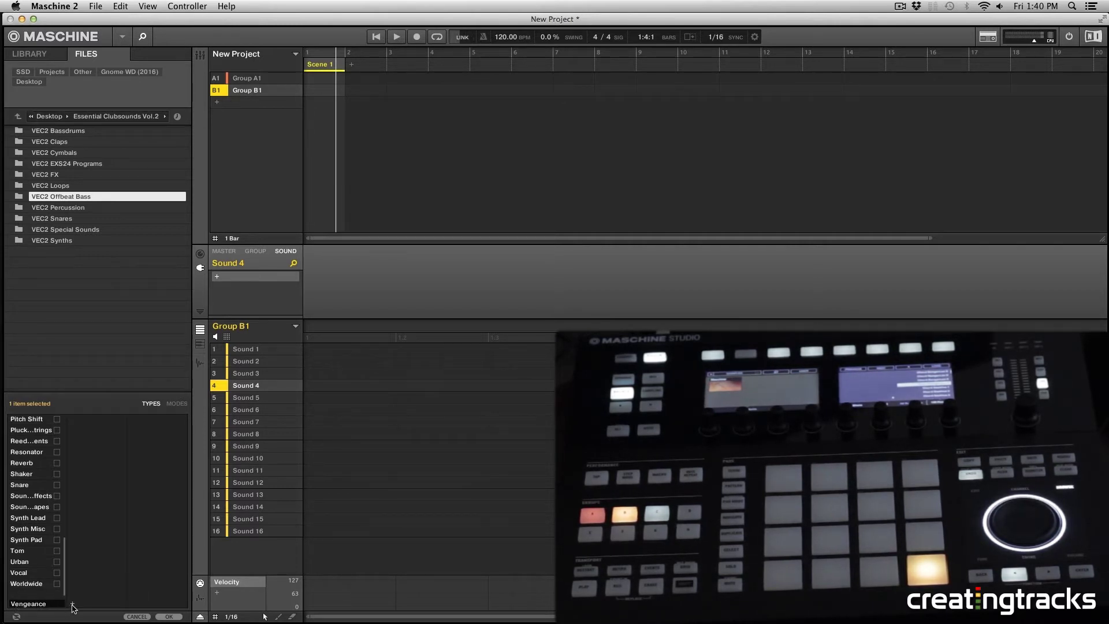
pyautogui.press('Return')
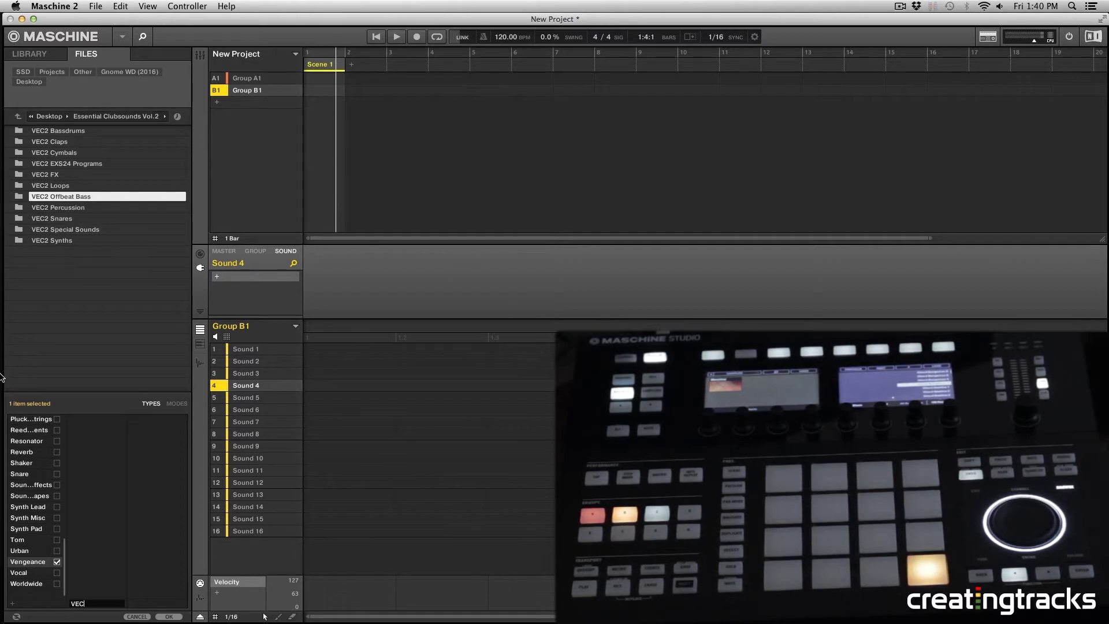
pyautogui.write('C')
pyautogui.press('Return')
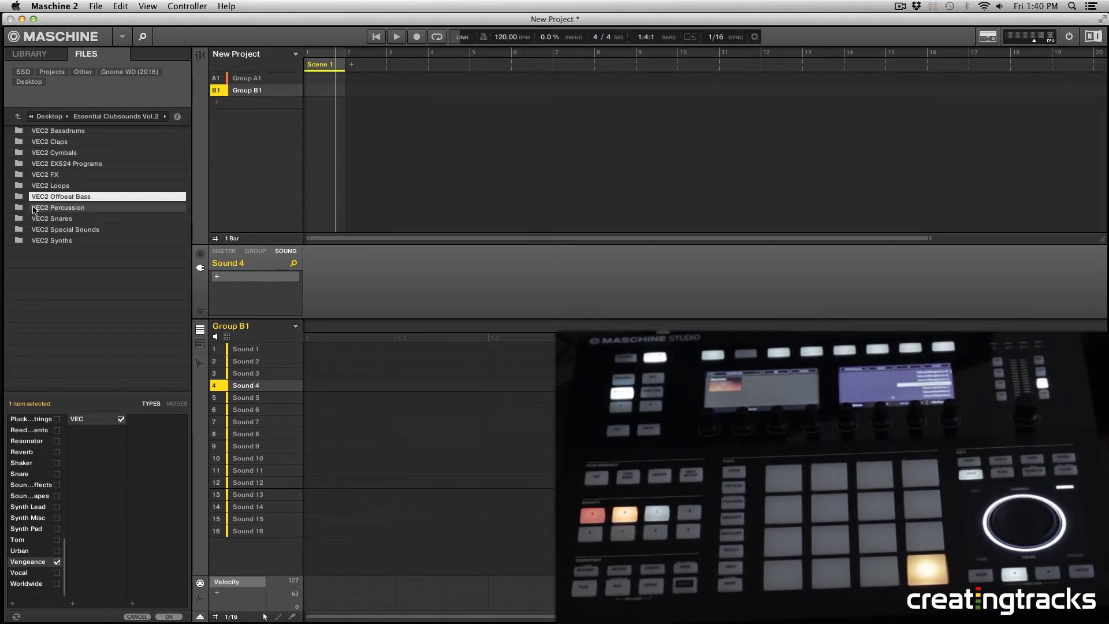
pyautogui.press('Down')
pyautogui.press('Up')
pyautogui.press('Up')
pyautogui.press('Up')
pyautogui.press('Up')
pyautogui.press('Up')
pyautogui.press('Up')
pyautogui.press('Up')
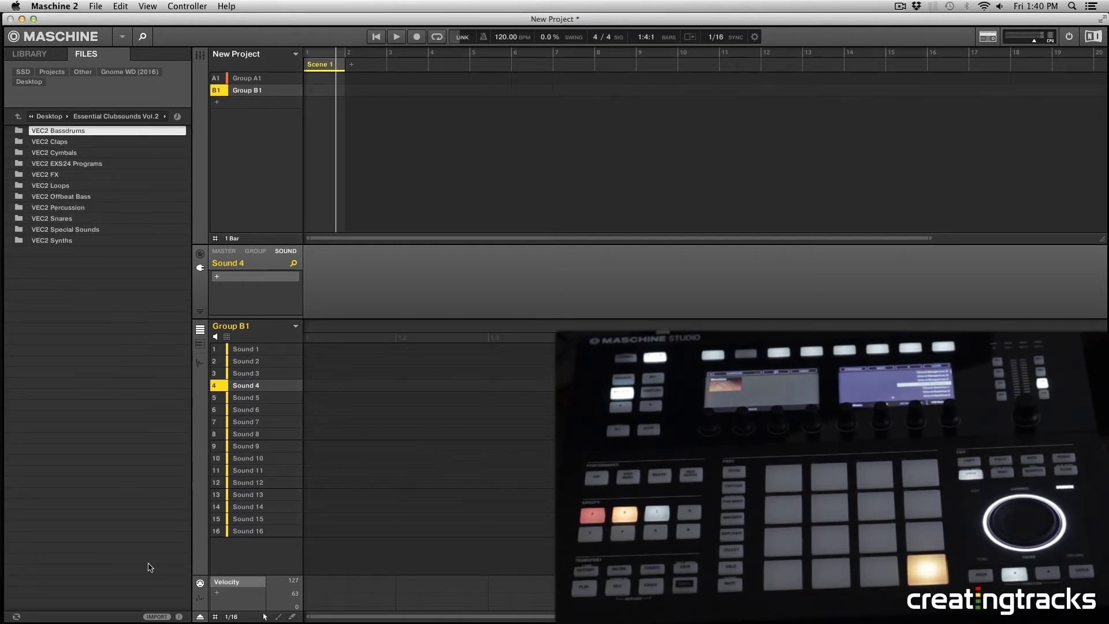
# Choose Import to Library for the VEC2 Offbeat Bass folder again.
pyautogui.click(67, 207)
pyautogui.click(67, 200)
pyautogui.rightClick(67, 203)
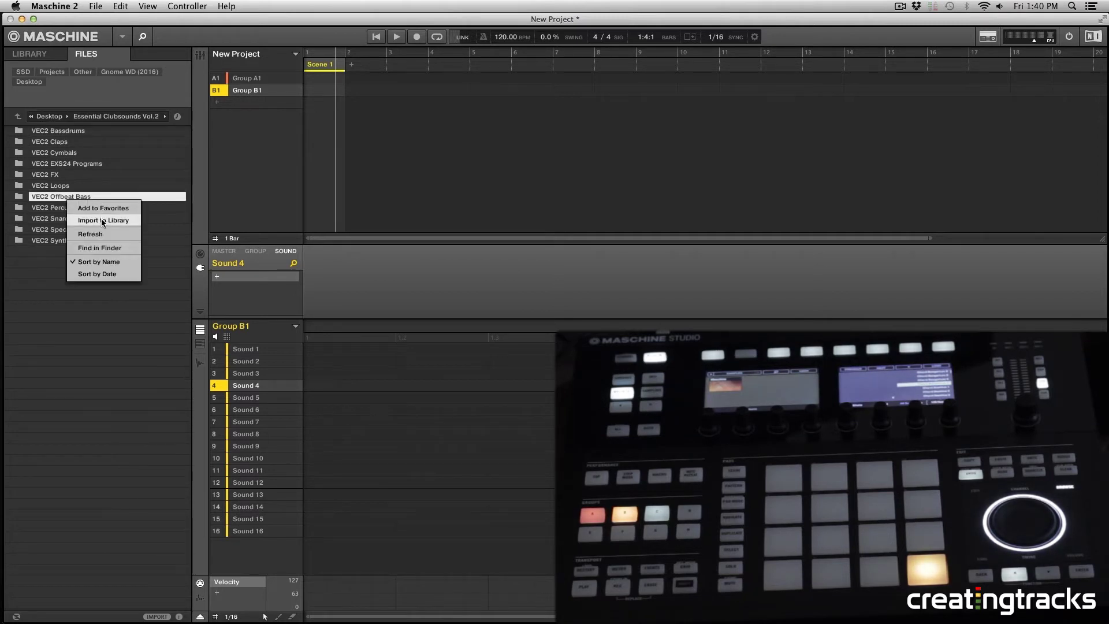
pyautogui.click(87, 222)
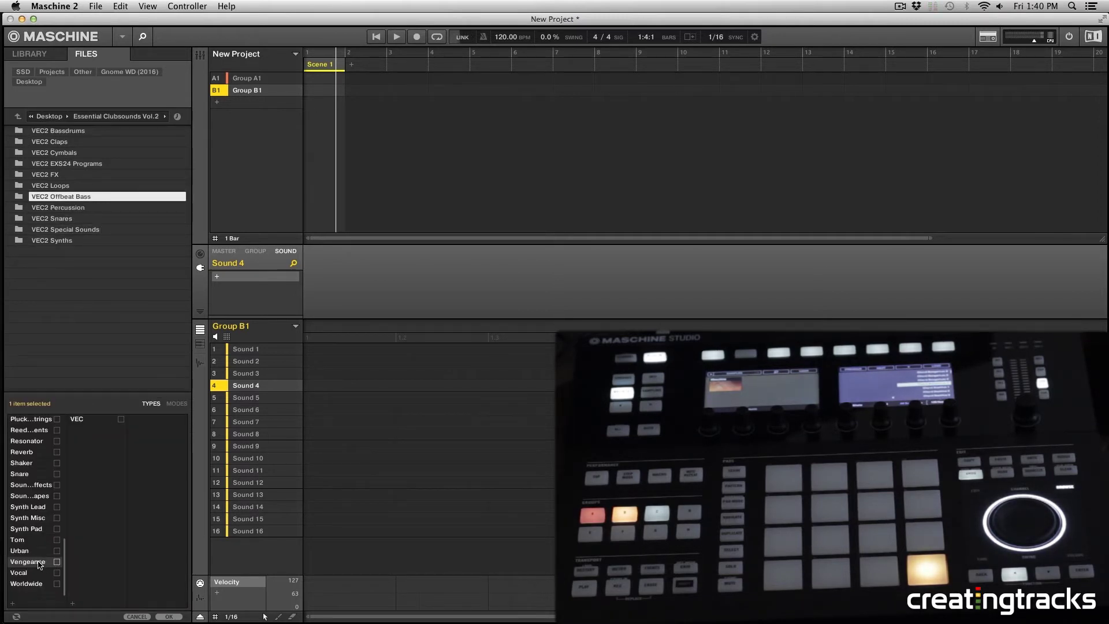
# Add a VEC2 Off Bass tag under VEC and confirm the import.
pyautogui.click(77, 420)
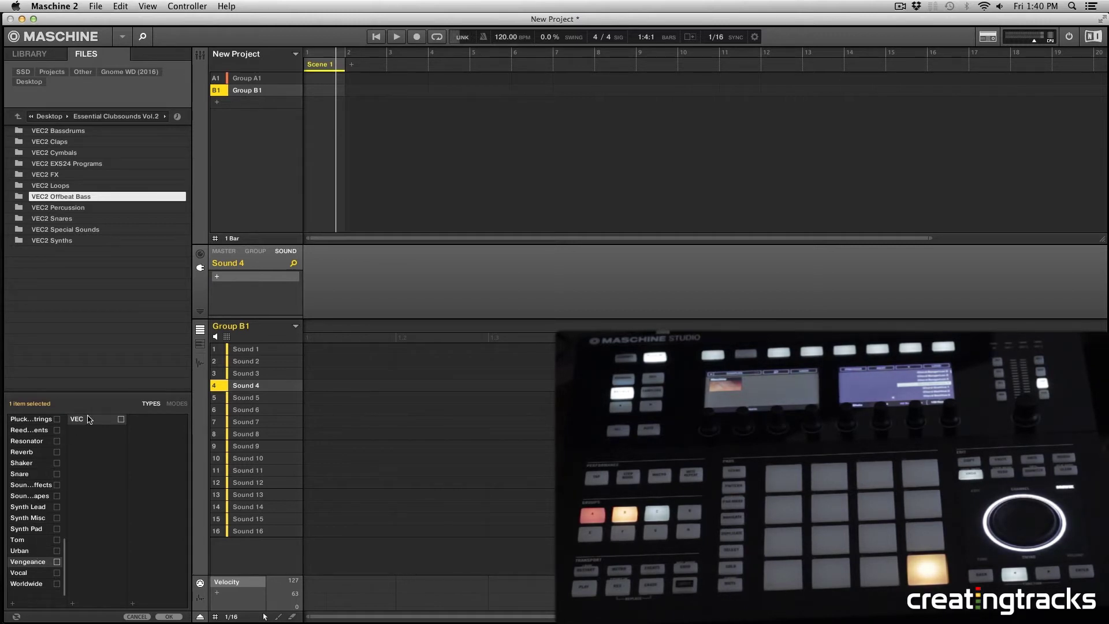
pyautogui.click(133, 603)
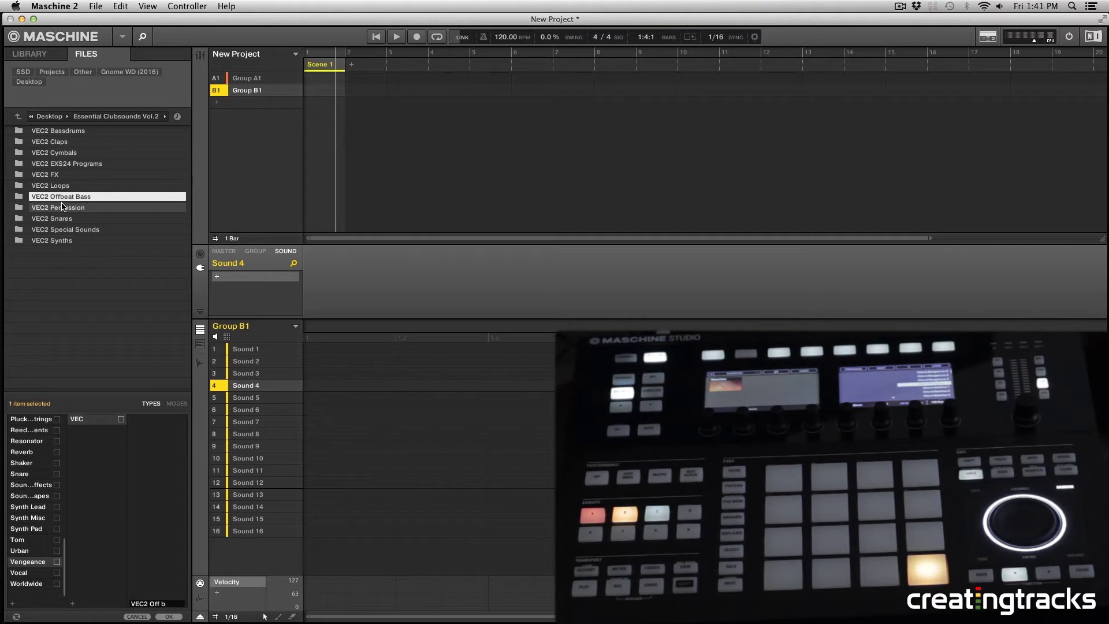
pyautogui.write('ass')
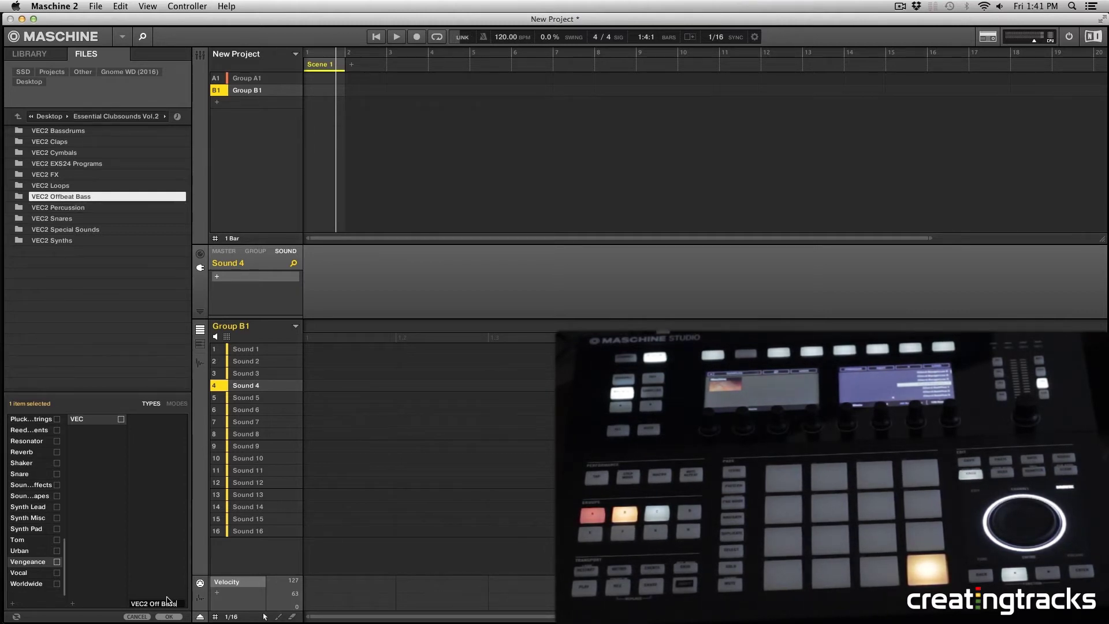
pyautogui.click(169, 616)
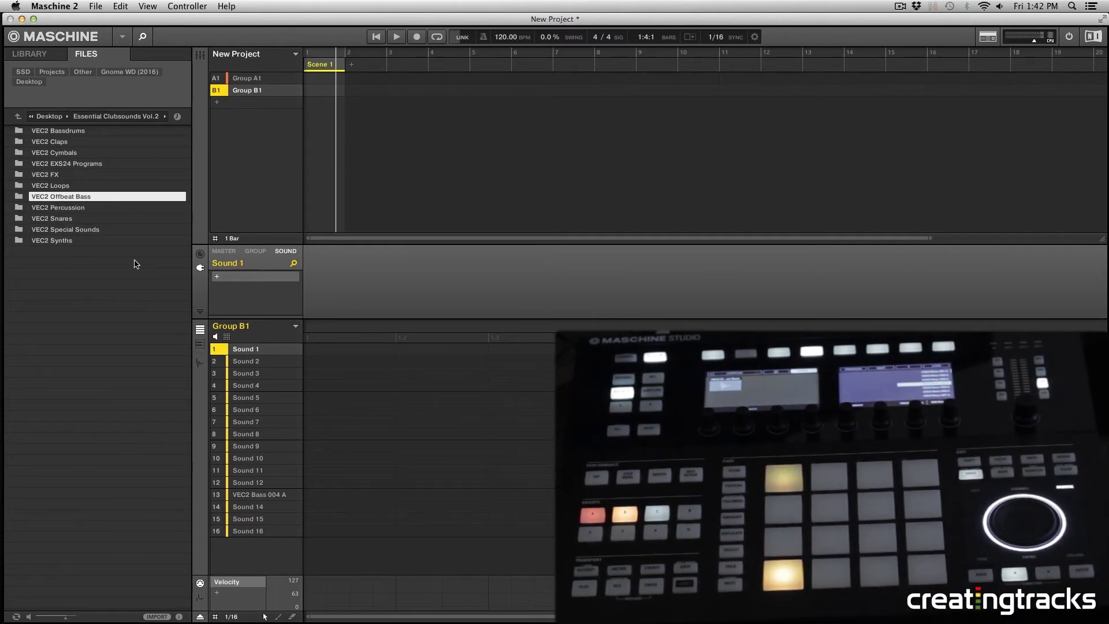
# Open VEC2 Bassdrums and import VEC2 Breakbeat Kicks under VEC with a new 'VEC 2 BrkBeatKick' tag.
pyautogui.doubleClick(69, 132)
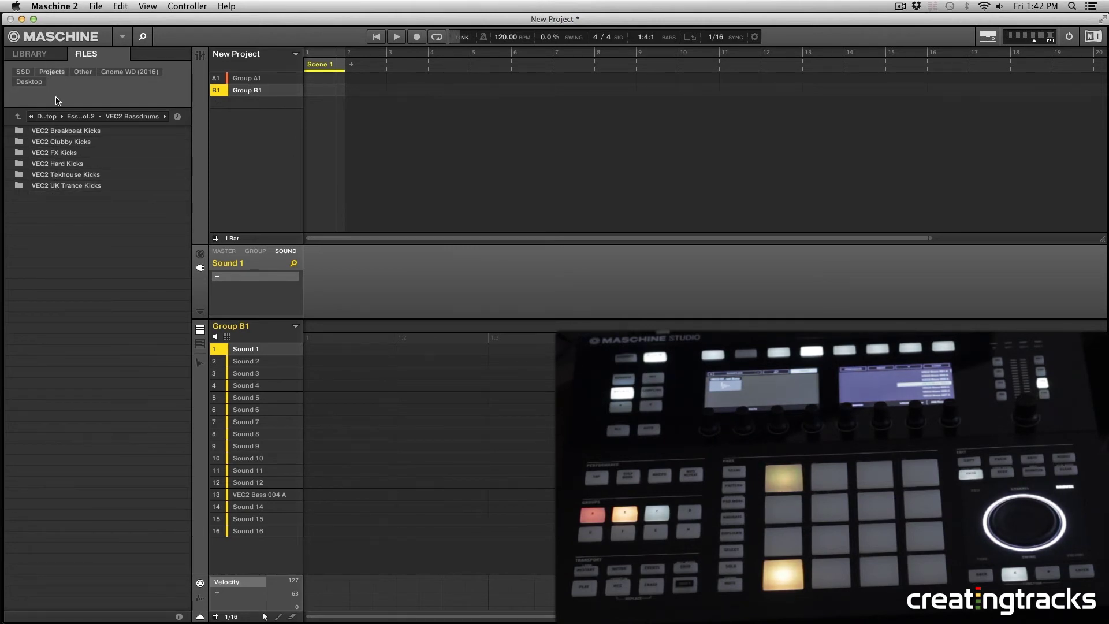
pyautogui.rightClick(48, 132)
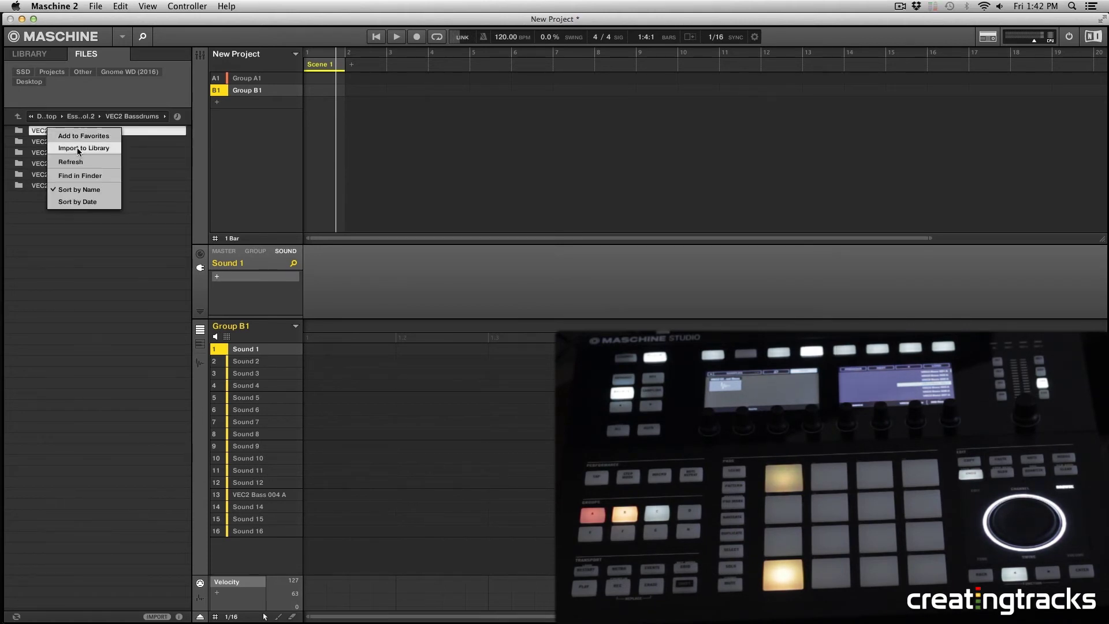
pyautogui.click(86, 152)
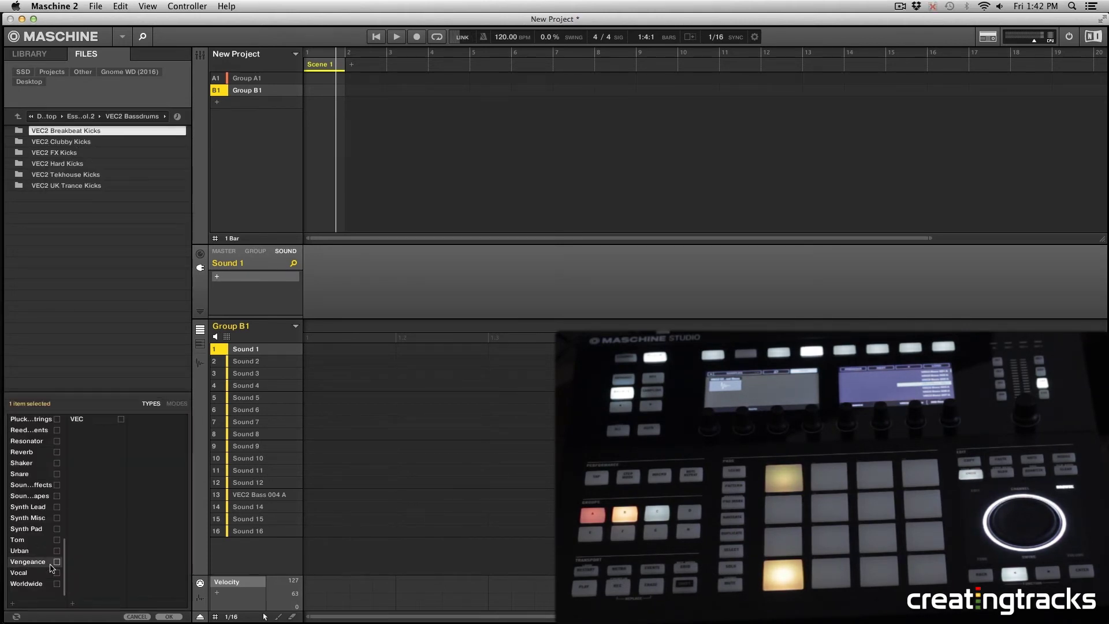
pyautogui.click(93, 419)
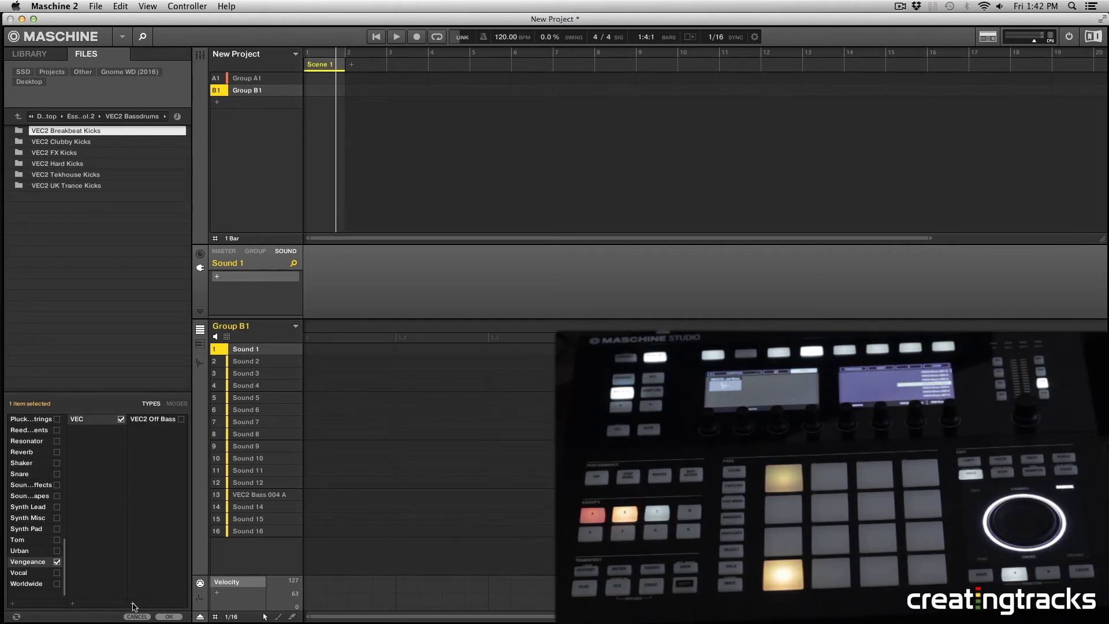
pyautogui.write('VEC 2 BrkBeat')
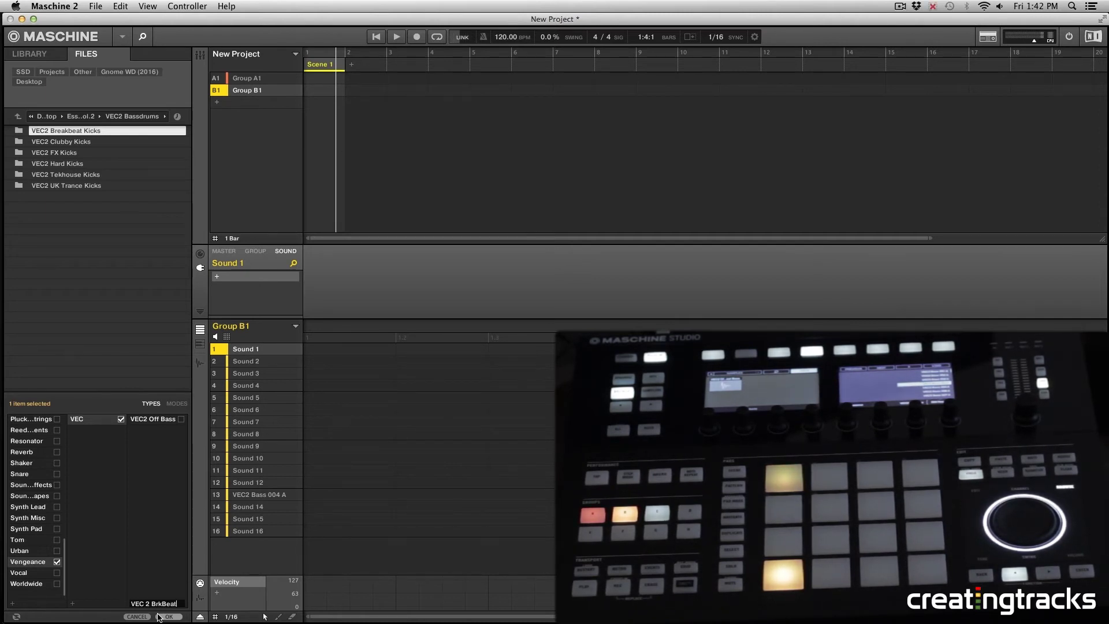
pyautogui.write('Kick')
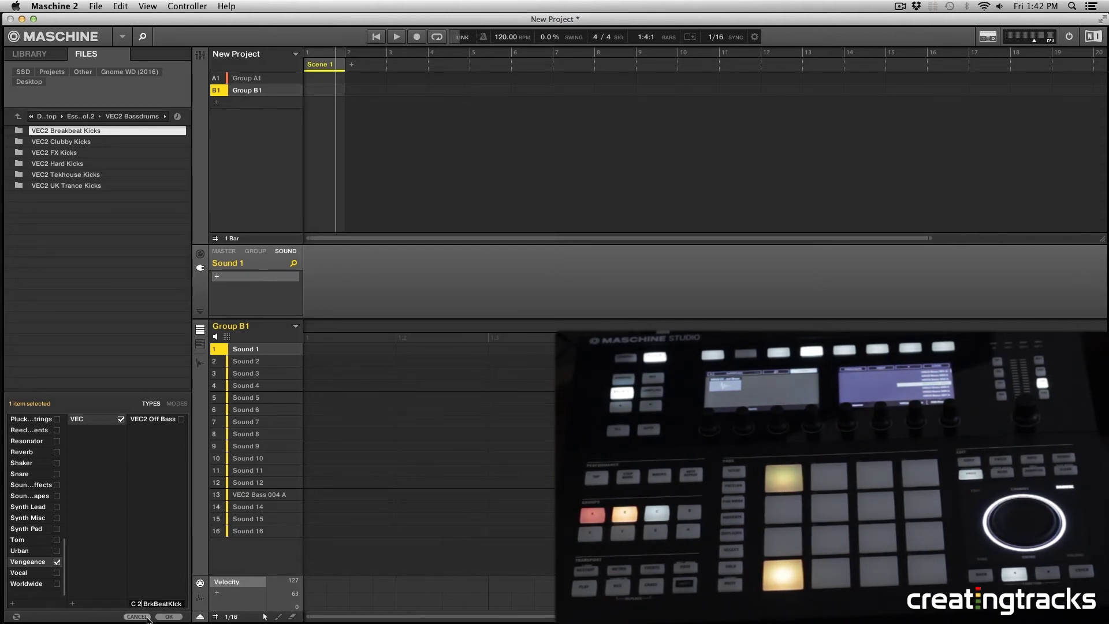
pyautogui.click(179, 617)
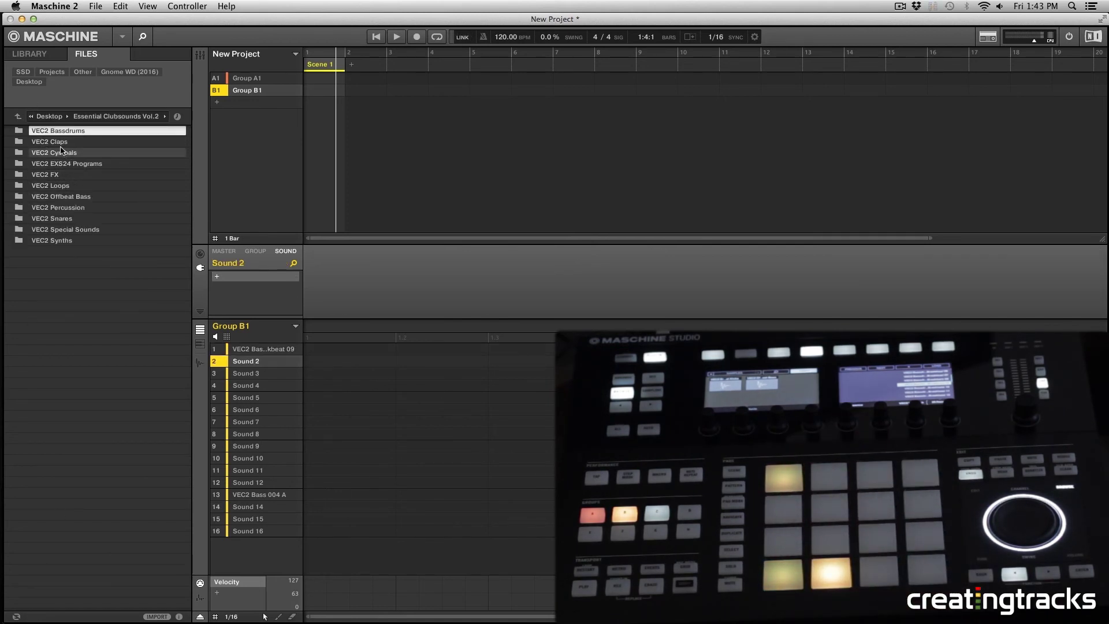
# Choose Import to Library for the VEC2 Snares folder.
pyautogui.click(75, 220)
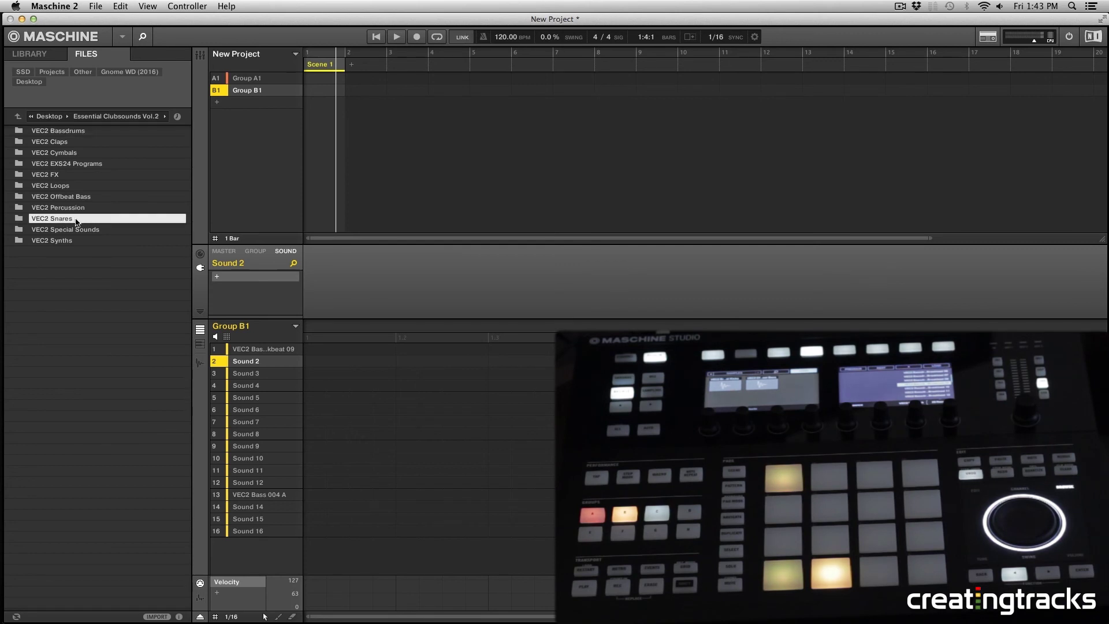
pyautogui.rightClick(45, 223)
pyautogui.click(80, 242)
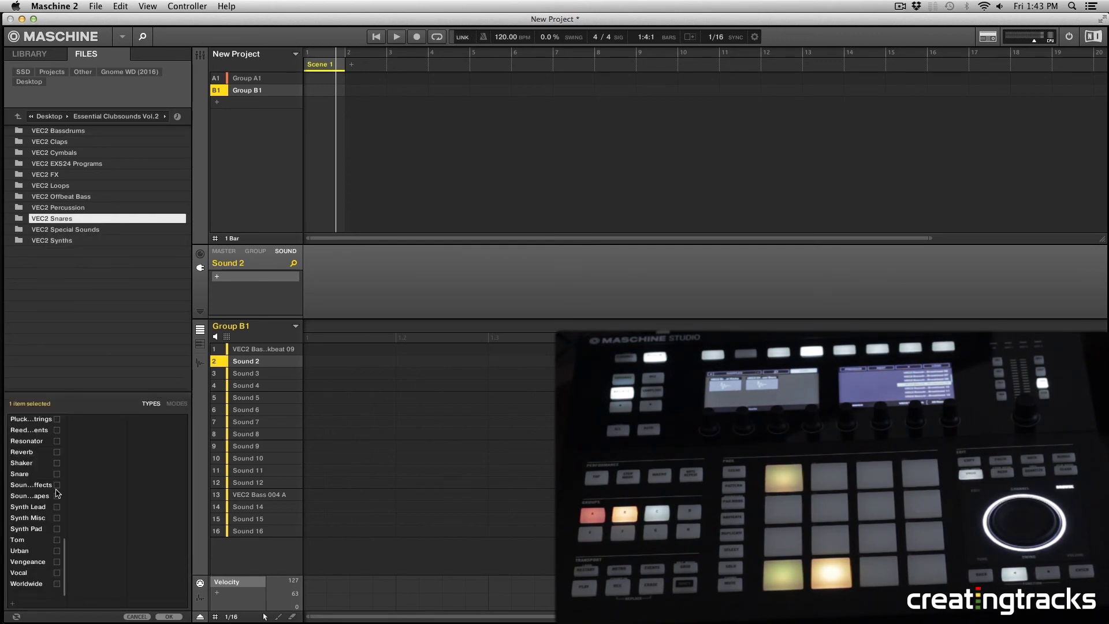
# Tag the snares Vengeance and VEC, add a new VEC2 Snares tag, and confirm.
pyautogui.click(57, 562)
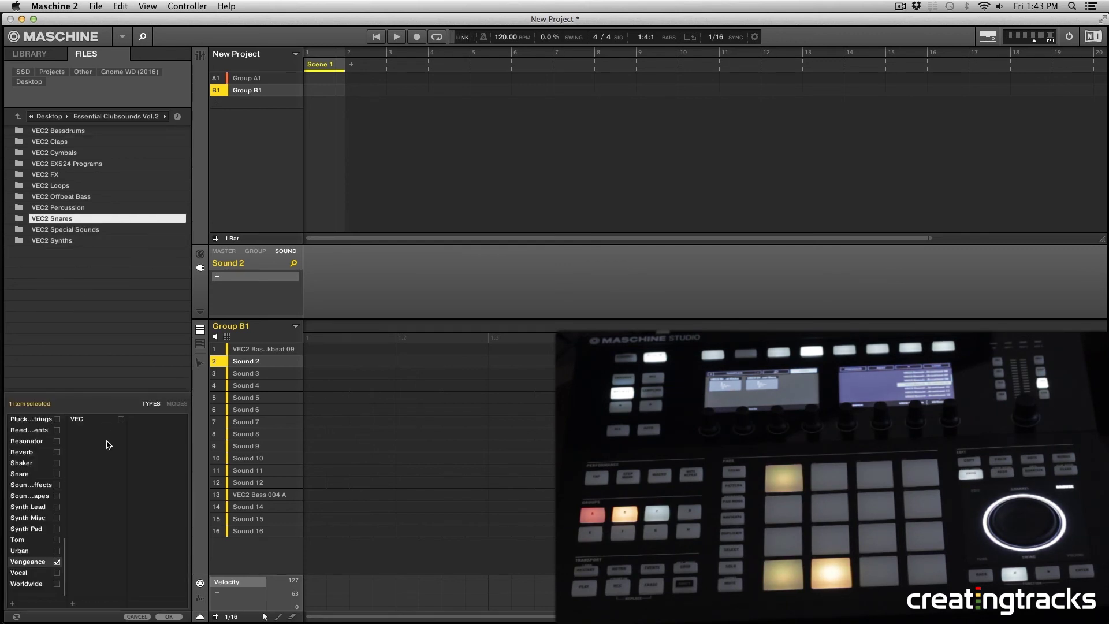
pyautogui.click(121, 419)
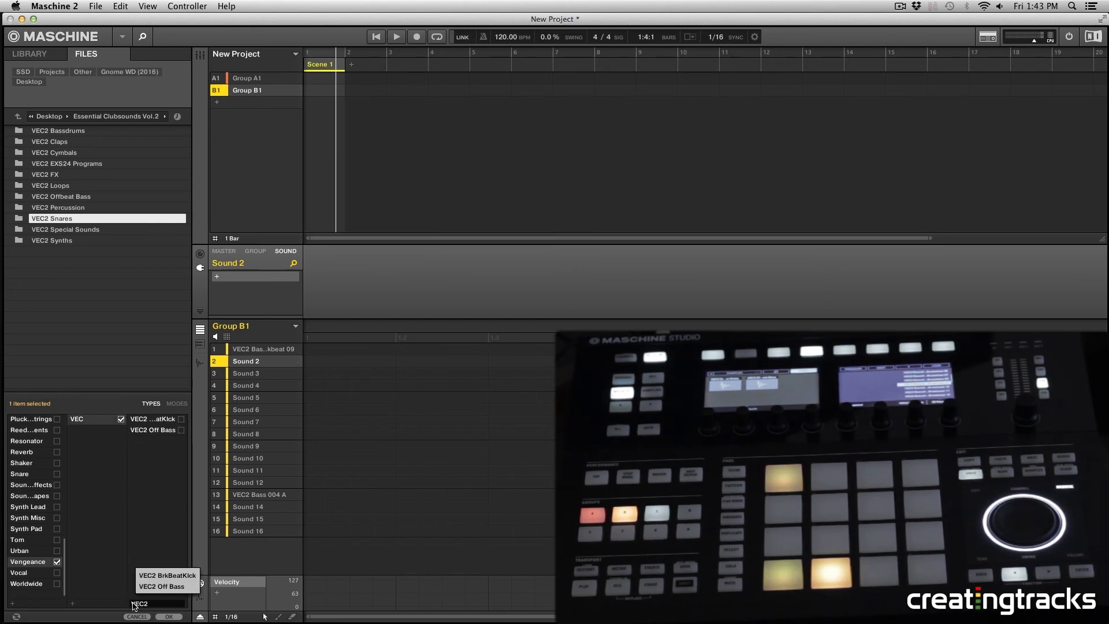
pyautogui.write('Snares')
pyautogui.press('Return')
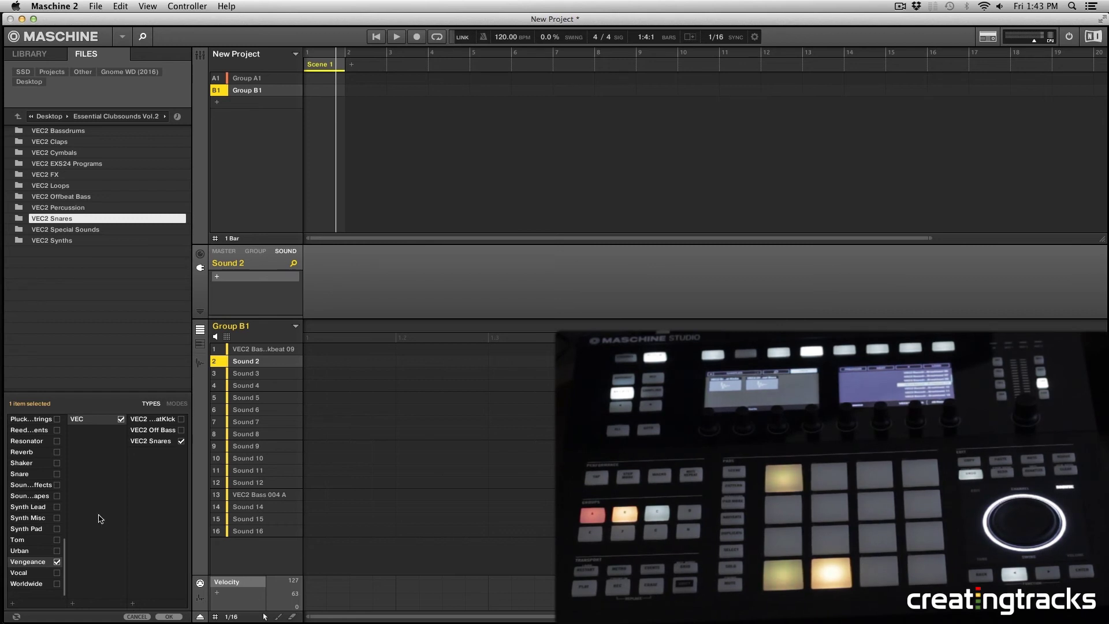
pyautogui.click(169, 616)
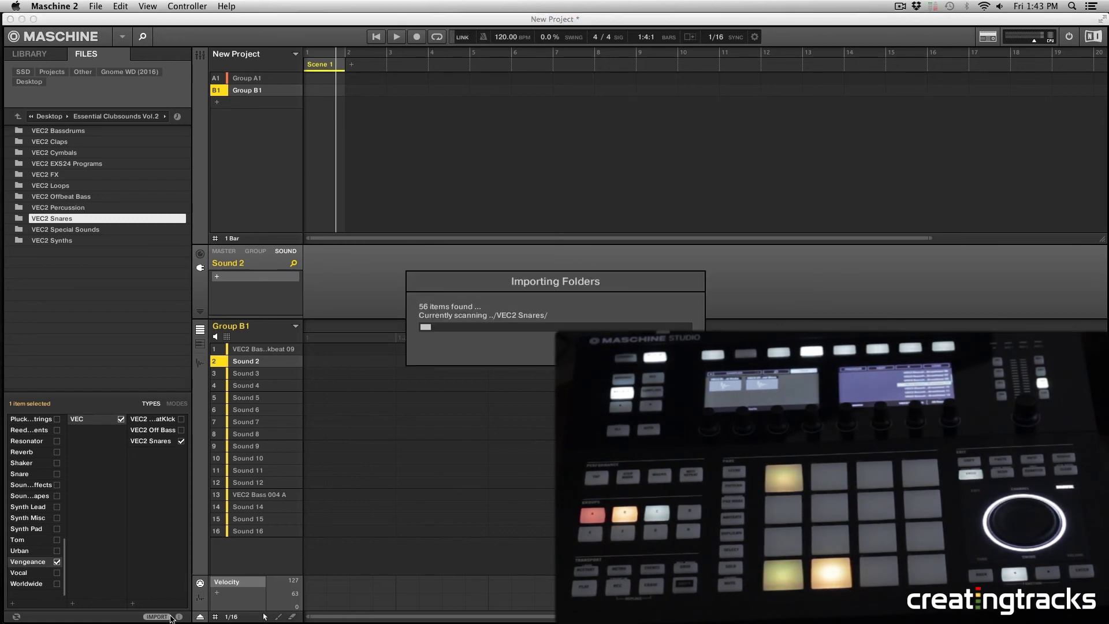